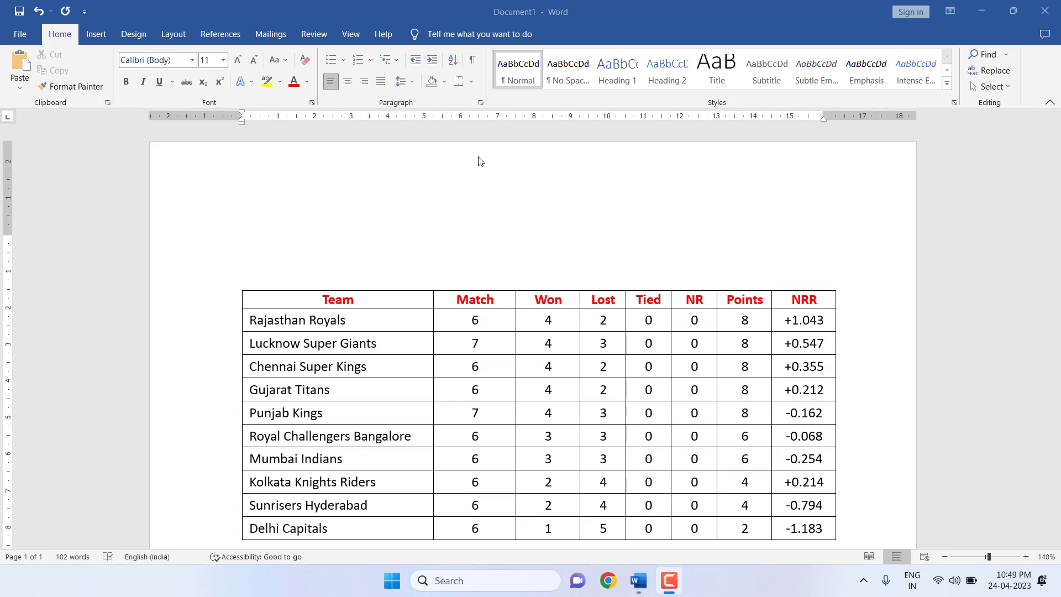
# Insert an empty 8-column, 2-row table above the points table, then undo it
pyautogui.click(510, 239)
pyautogui.hotkey('alt', 'n')
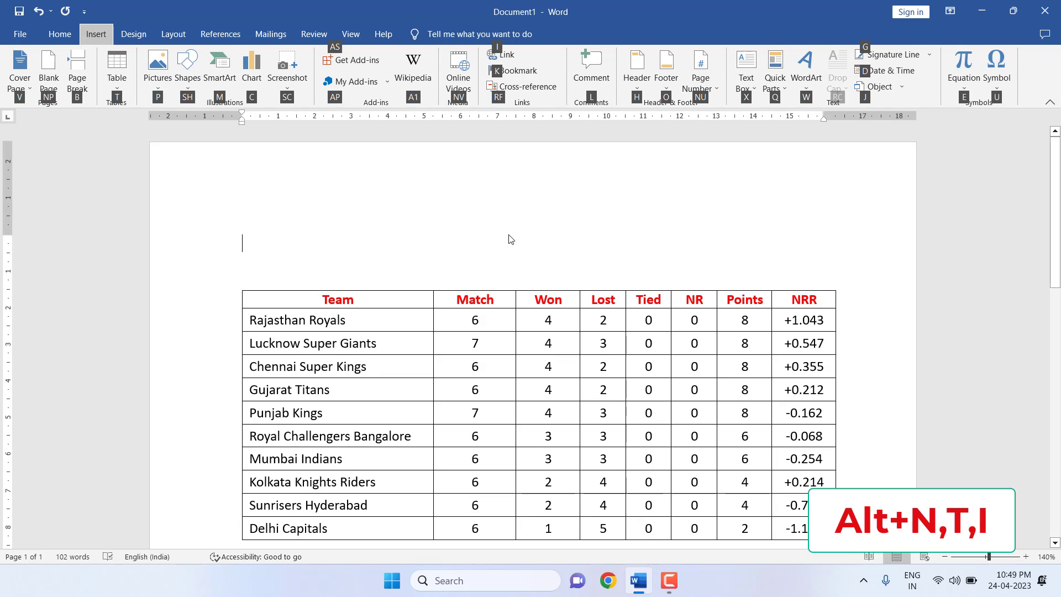
pyautogui.press('t')
pyautogui.press('i')
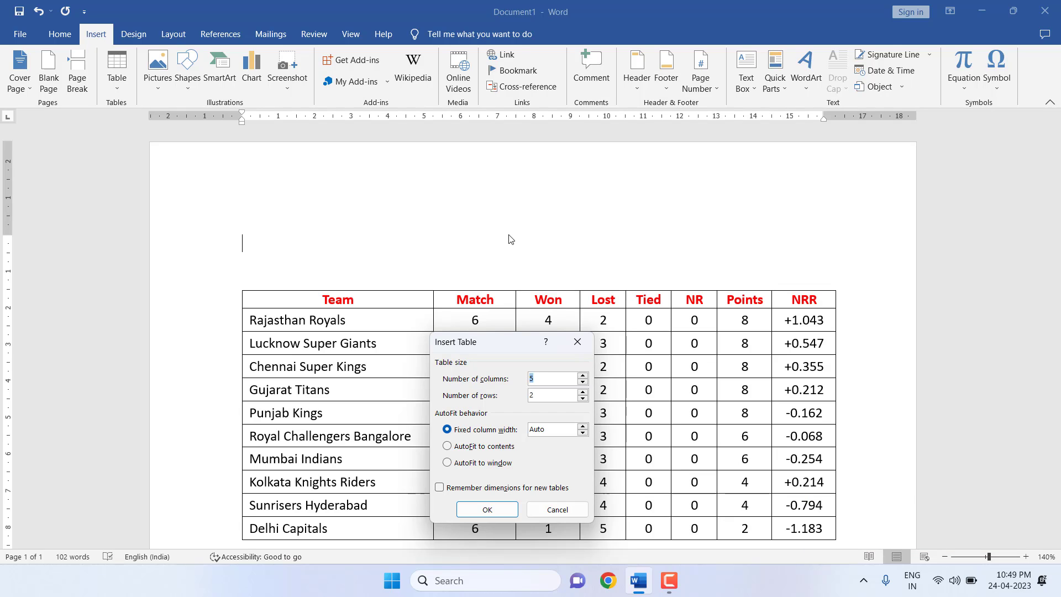
pyautogui.write('8')
pyautogui.press('Return')
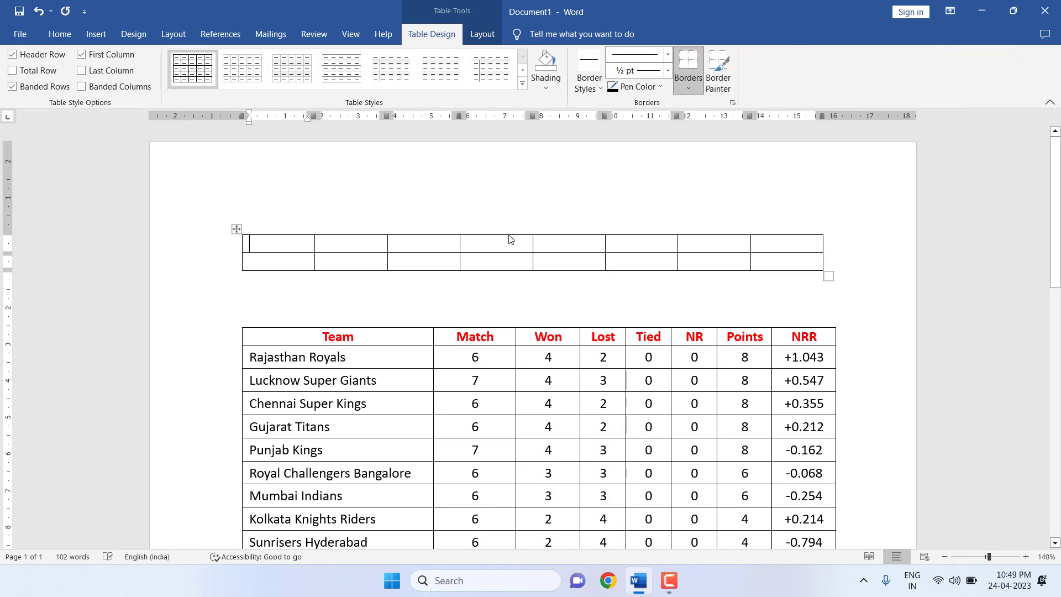
pyautogui.hotkey('ctrl', 'z')
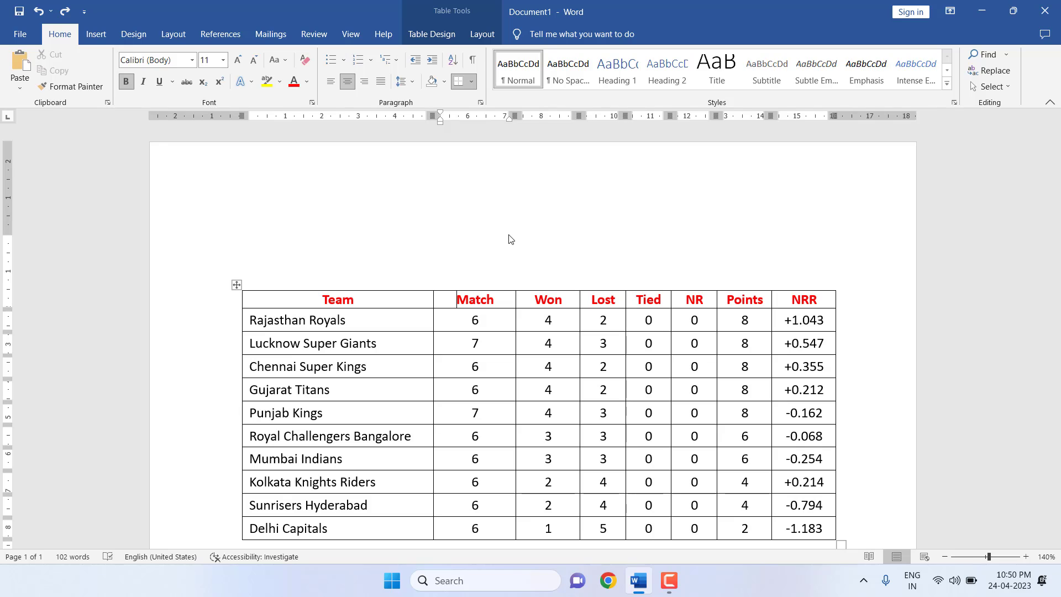
# Split the Match column into two columns without merging first, then undo the split
pyautogui.hotkey('shift', 'Down')
pyautogui.hotkey('shift', 'Down')
pyautogui.hotkey('shift', 'Down')
pyautogui.hotkey('shift', 'Down')
pyautogui.hotkey('shift', 'Down')
pyautogui.hotkey('shift', 'Down')
pyautogui.hotkey('shift', 'Down')
pyautogui.hotkey('shift', 'Down')
pyautogui.hotkey('shift', 'Down')
pyautogui.hotkey('shift', 'Down')
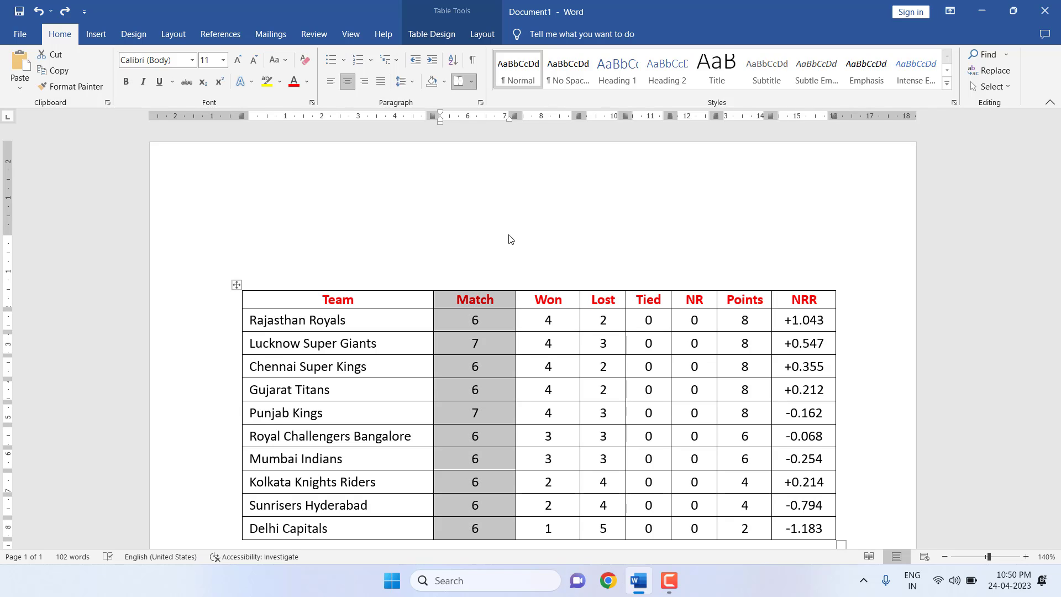
pyautogui.hotkey('alt', 'a')
pyautogui.press('p')
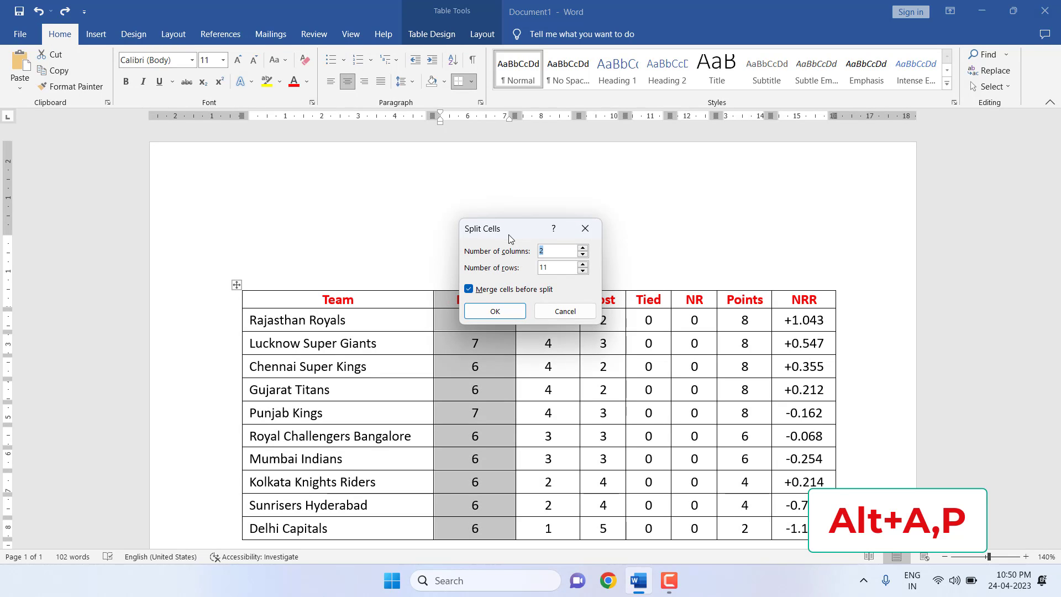
pyautogui.click(468, 290)
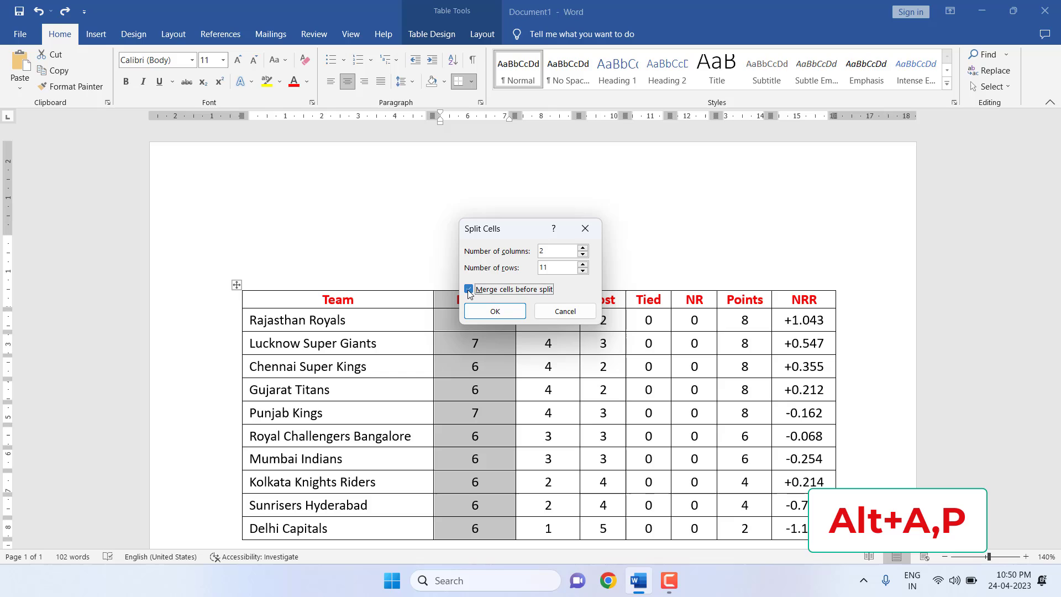
pyautogui.click(485, 313)
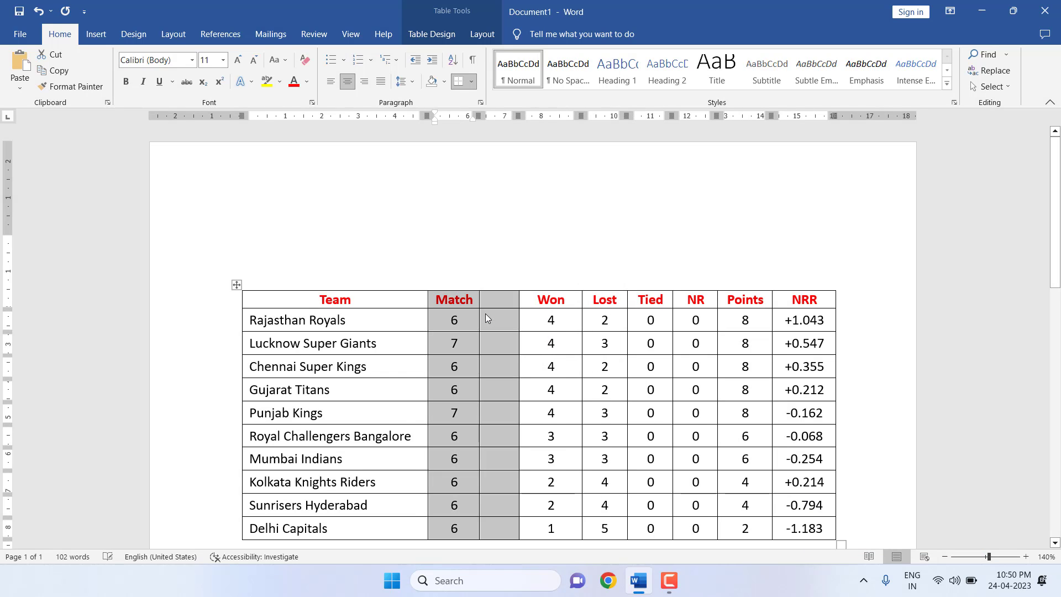
pyautogui.press('Left')
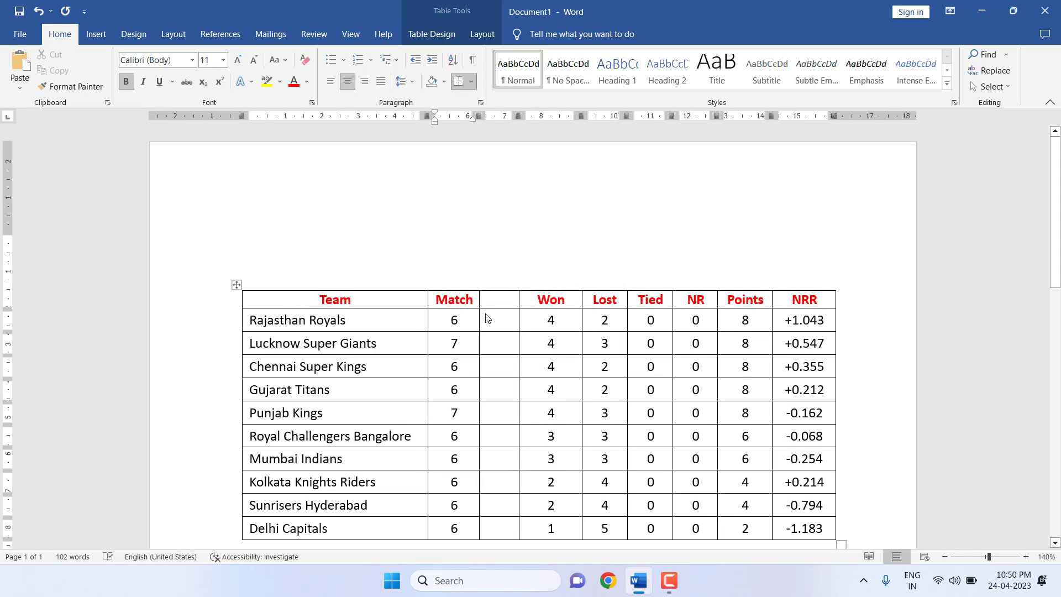
pyautogui.press('Right')
pyautogui.press('Right')
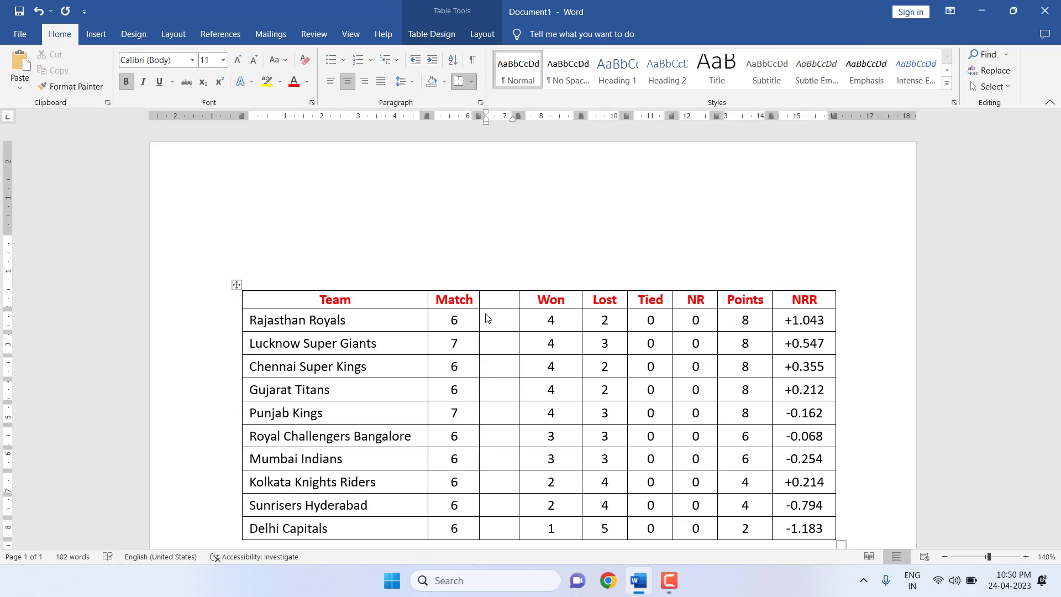
pyautogui.hotkey('ctrl', 'z')
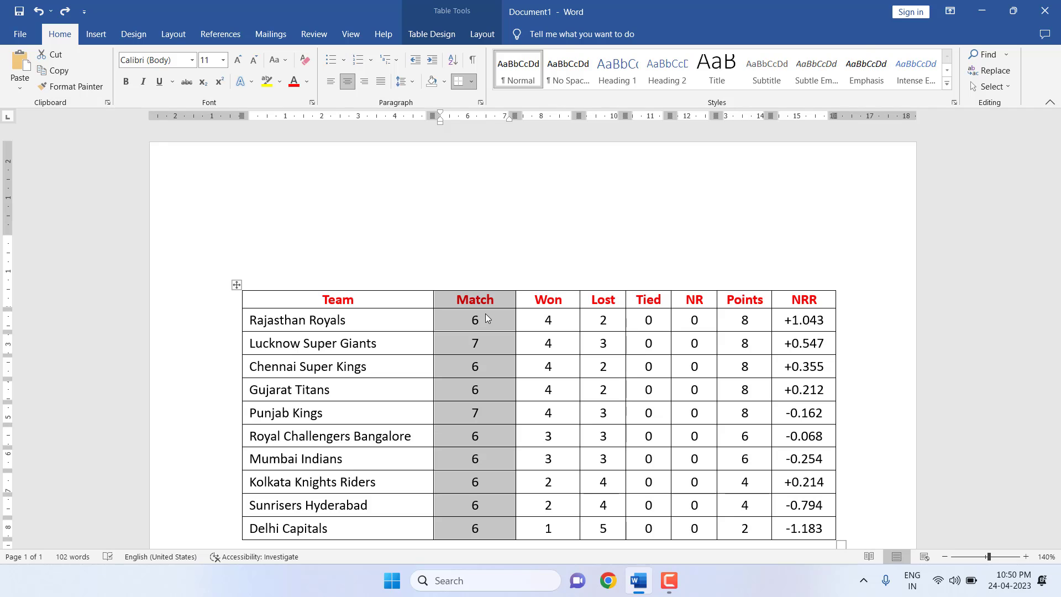
pyautogui.hotkey('ctrl', 'z')
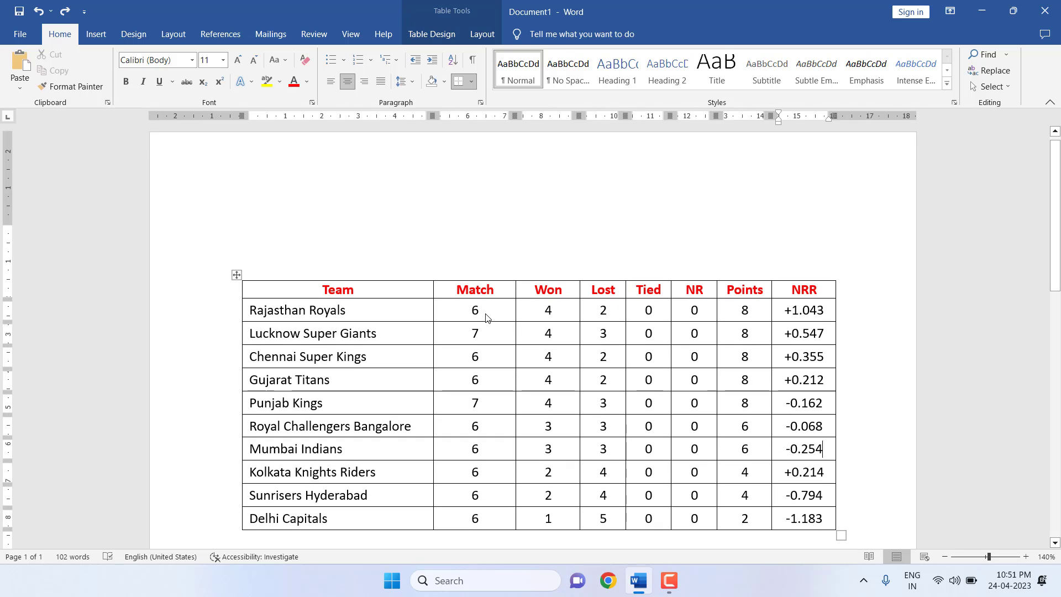
# Insert an empty row above Chennai Super Kings, then undo it
pyautogui.press('Up')
pyautogui.press('Up')
pyautogui.press('Up')
pyautogui.press('Up')
pyautogui.press('Up')
pyautogui.click(340, 367)
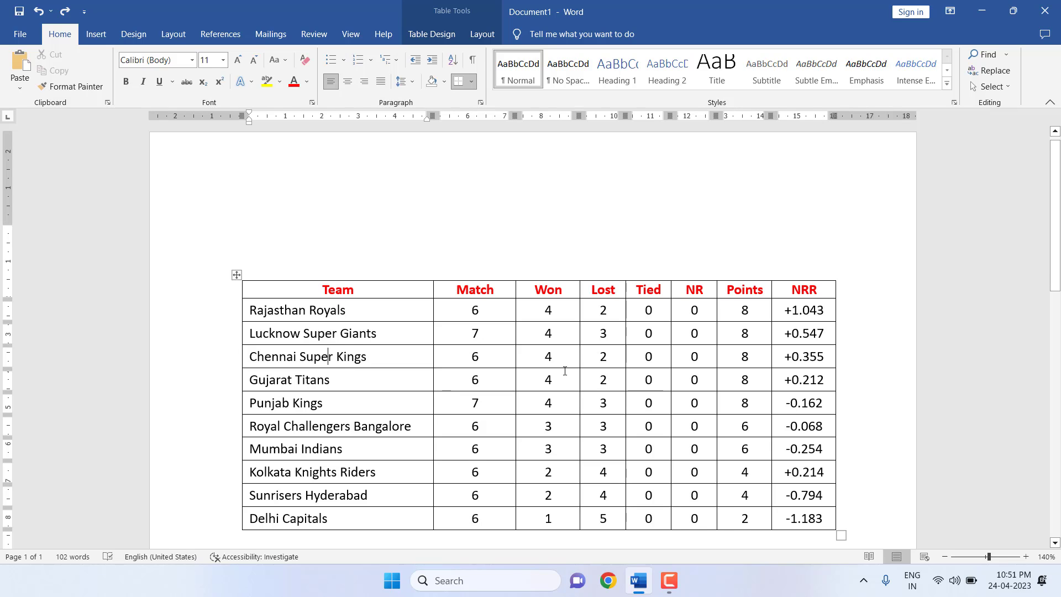
pyautogui.hotkey('alt', 'a')
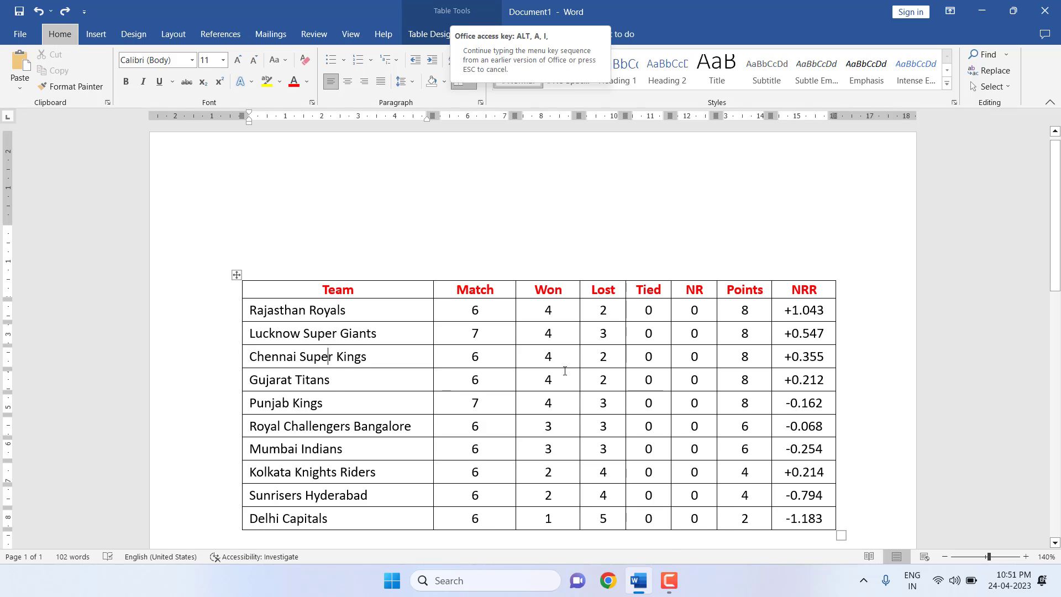
pyautogui.press('a')
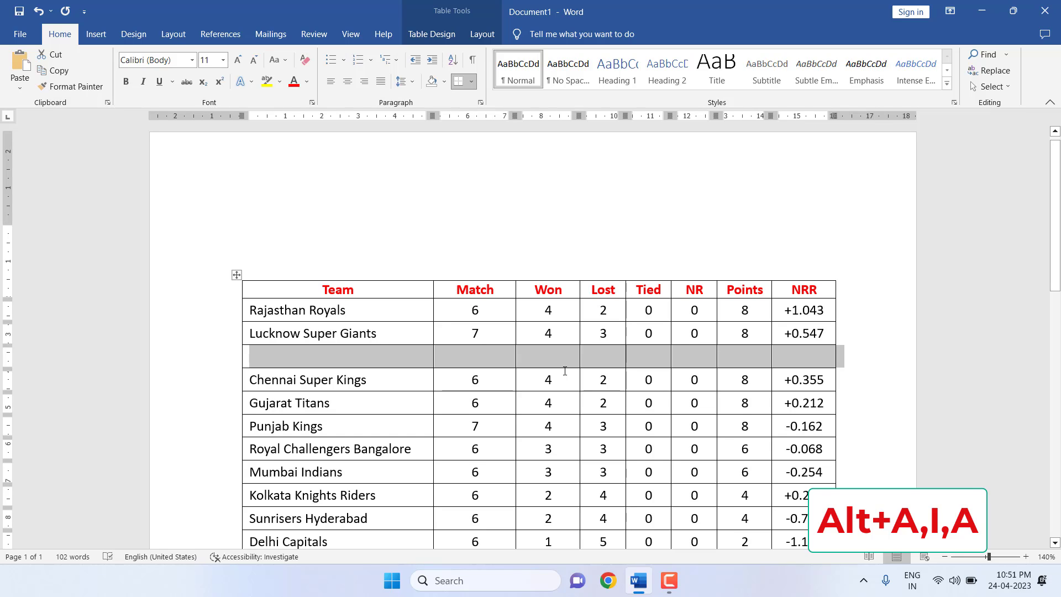
pyautogui.press('Left')
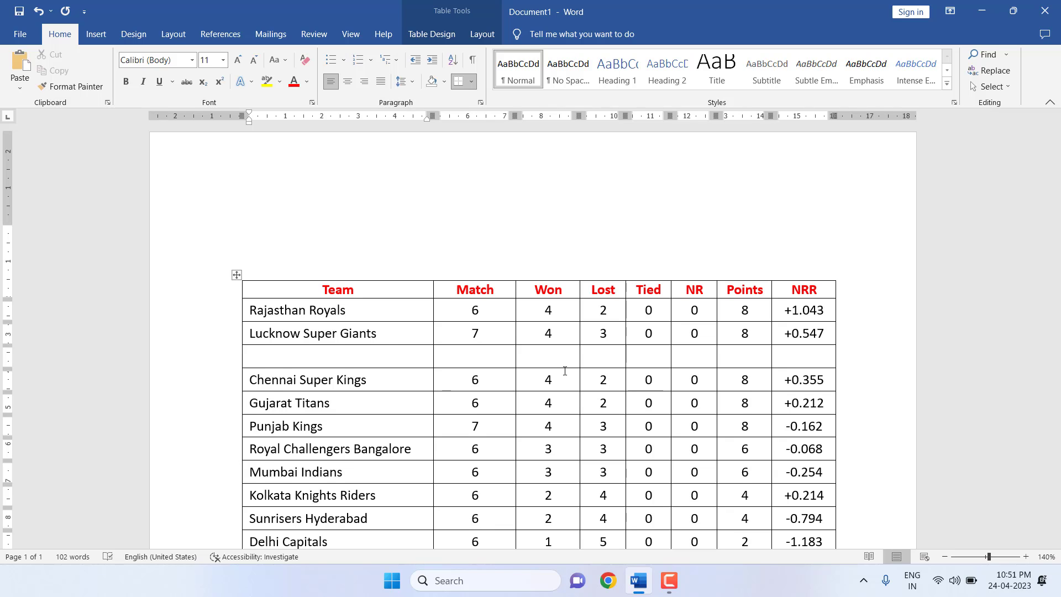
pyautogui.hotkey('ctrl', 'z')
# Merge the Kolkata Knights Riders team and Match cells, then undo the merge
pyautogui.scroll(-3, 552, 360)
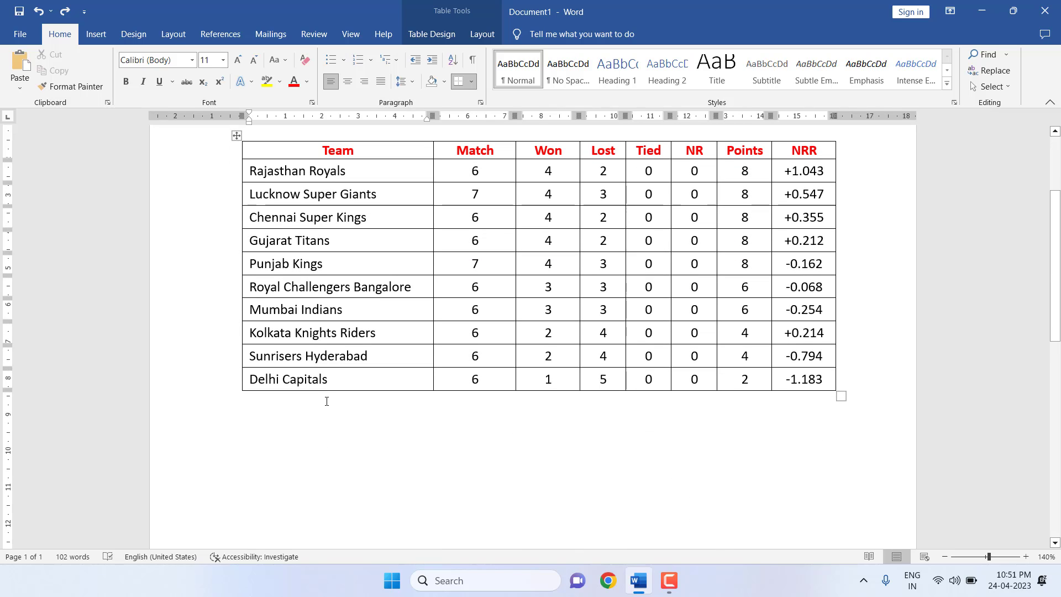
pyautogui.click(343, 372)
pyautogui.hotkey('shift', 'Tab')
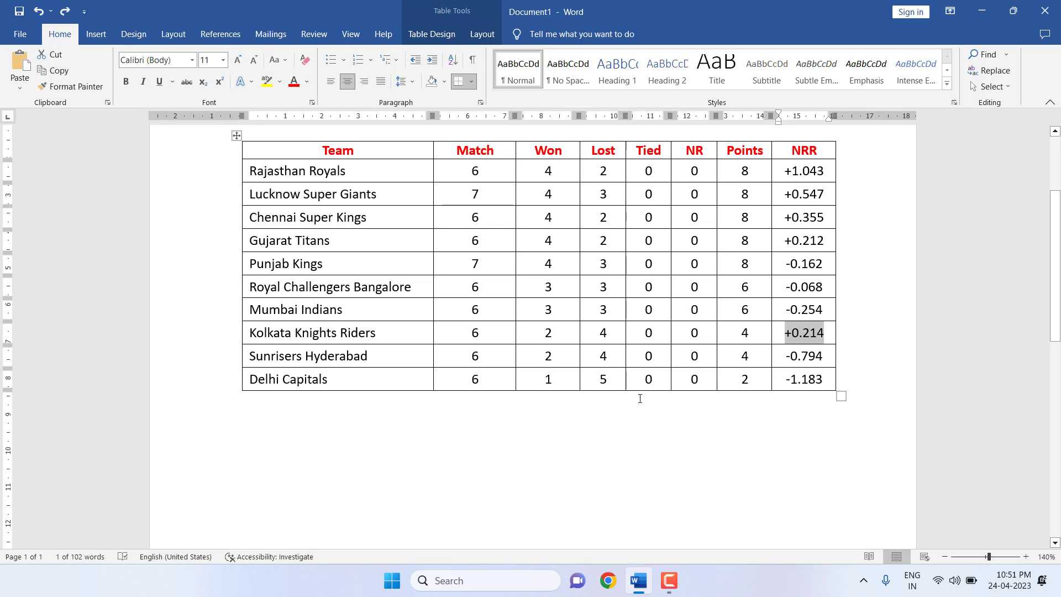
pyautogui.press('Left')
pyautogui.press('Left')
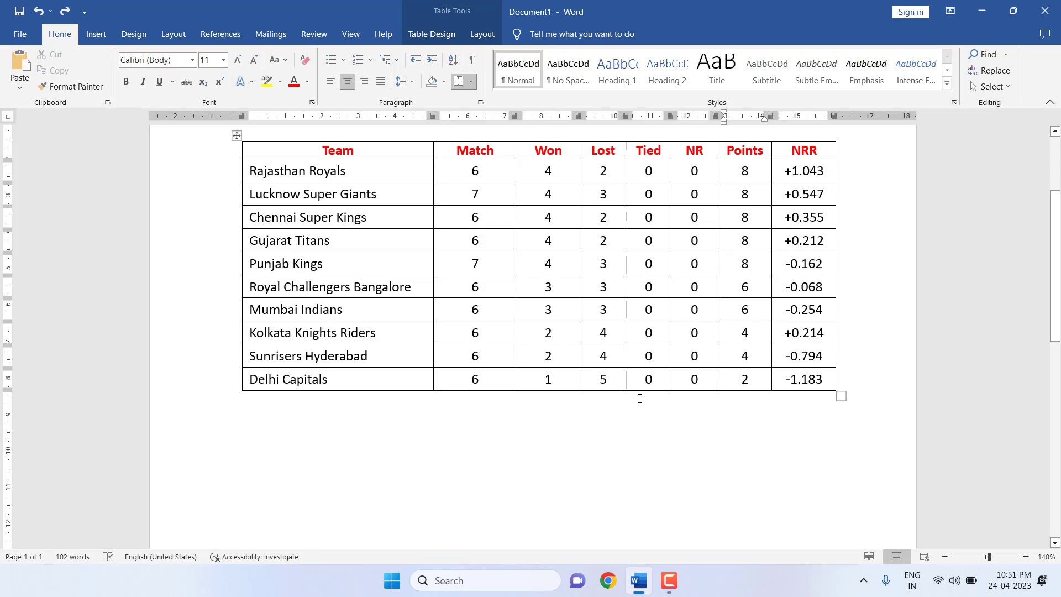
pyautogui.hotkey('shift', 'Tab')
pyautogui.hotkey('shift', 'Tab')
pyautogui.hotkey('shift', 'Tab')
pyautogui.hotkey('shift', 'Tab')
pyautogui.hotkey('shift', 'Tab')
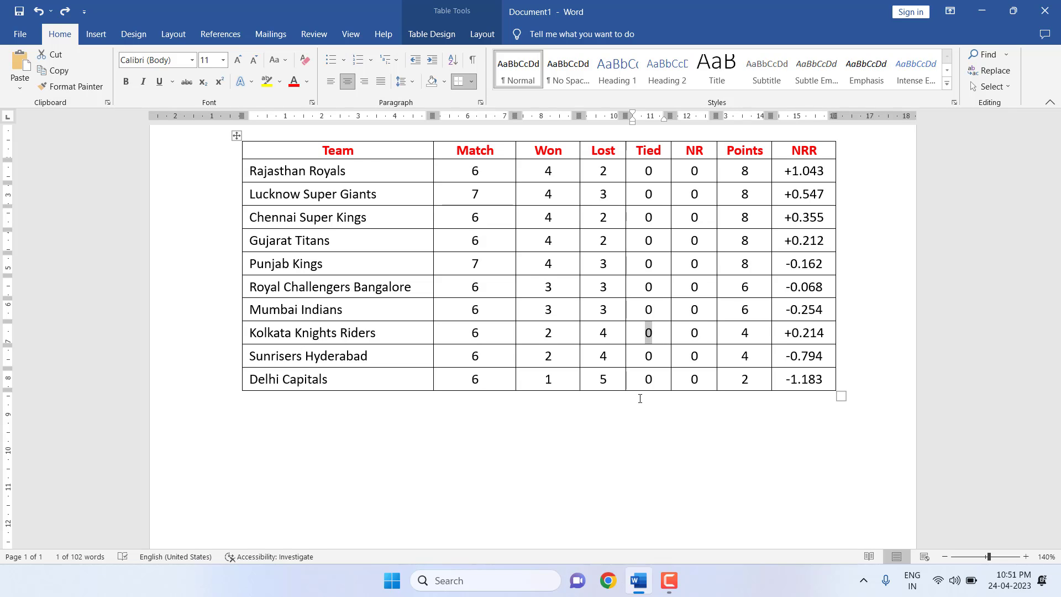
pyautogui.hotkey('shift', 'Left')
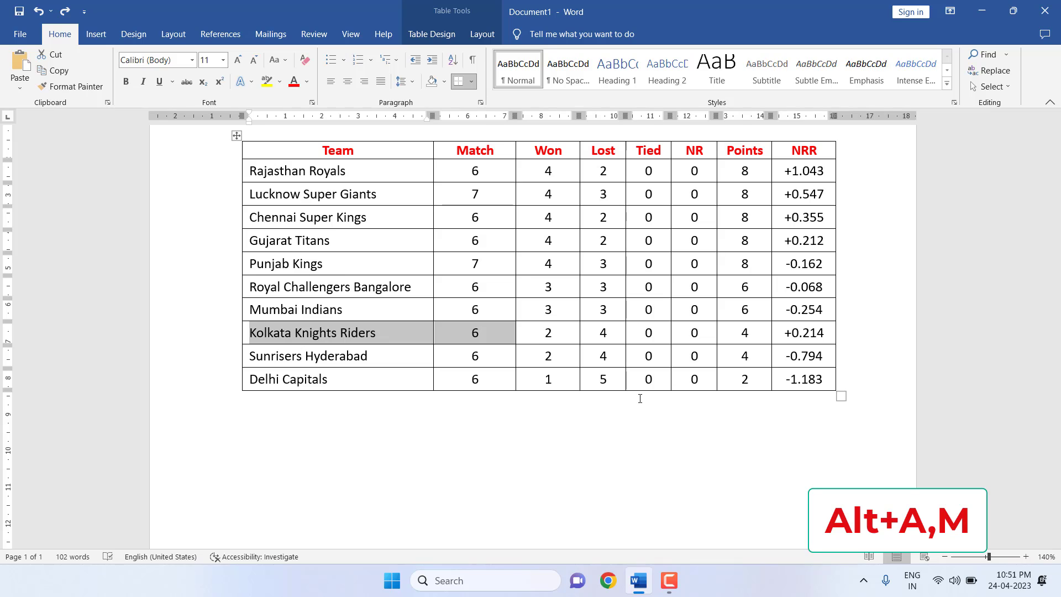
pyautogui.hotkey('alt', 'a')
pyautogui.press('m')
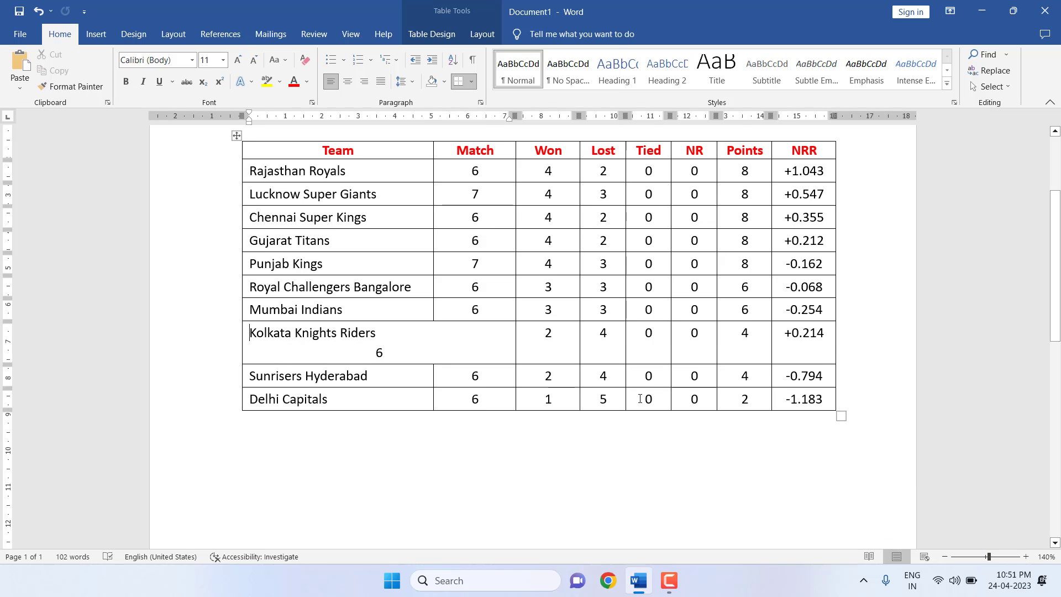
pyautogui.hotkey('ctrl', 'z')
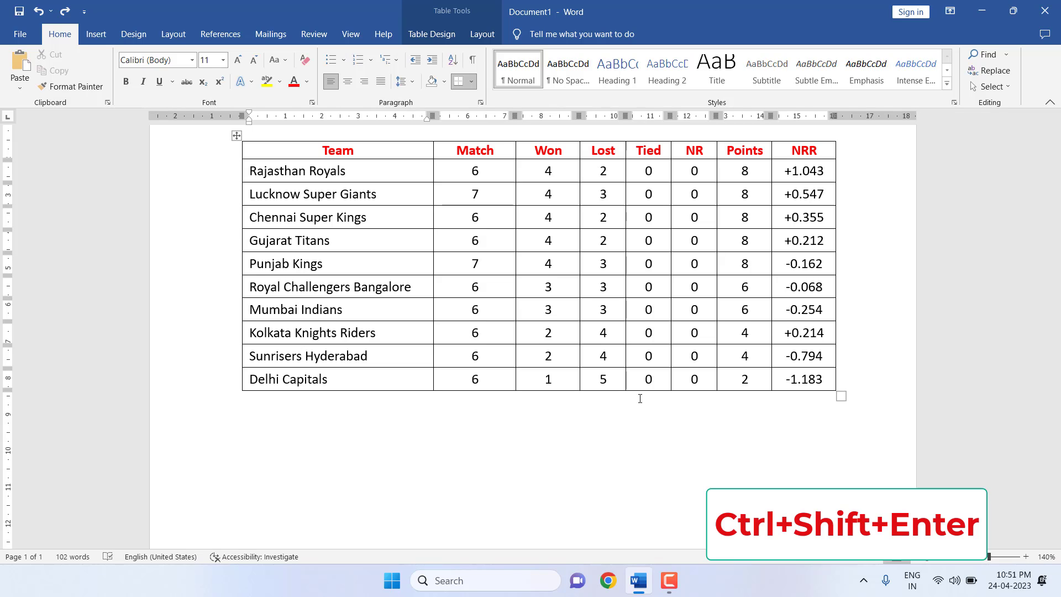
# Split the table above the Mumbai Indians row, then join the halves again
pyautogui.hotkey('ctrl', 'shift', 'Return')
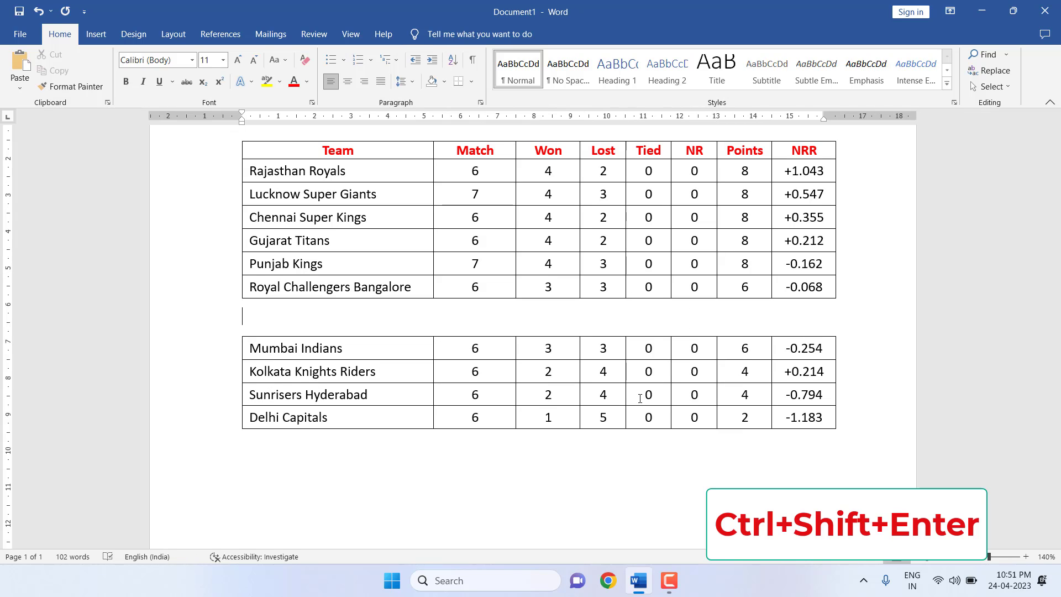
pyautogui.press('Return')
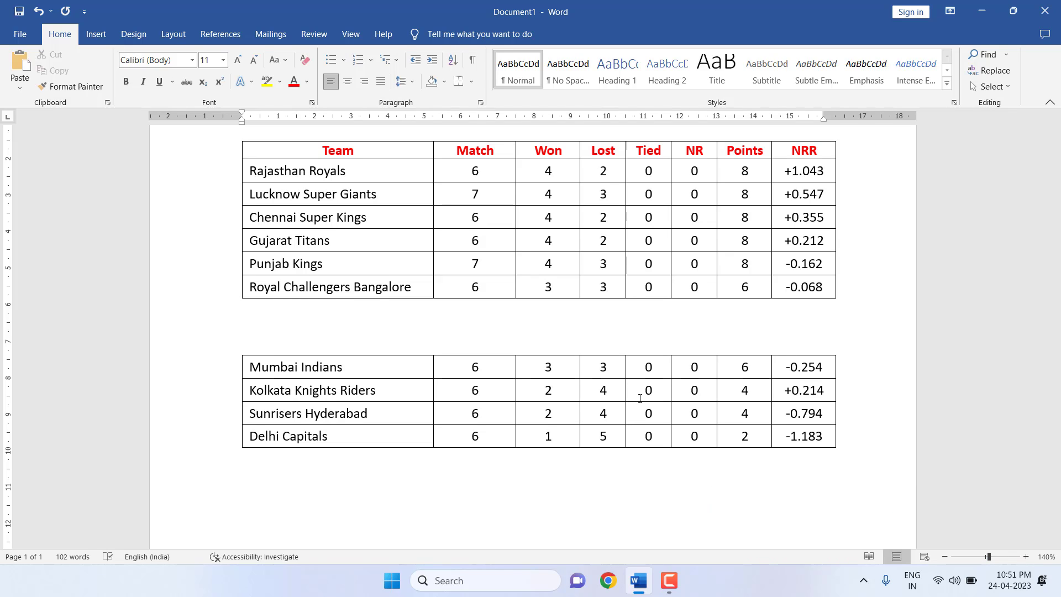
pyautogui.press('BackSpace')
pyautogui.press('BackSpace')
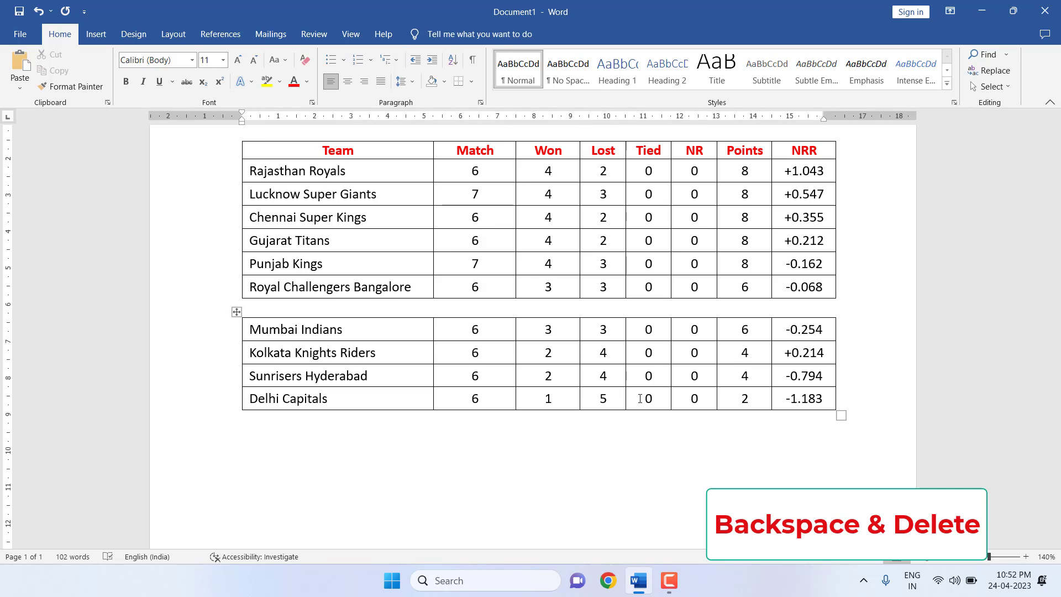
pyautogui.press('Delete')
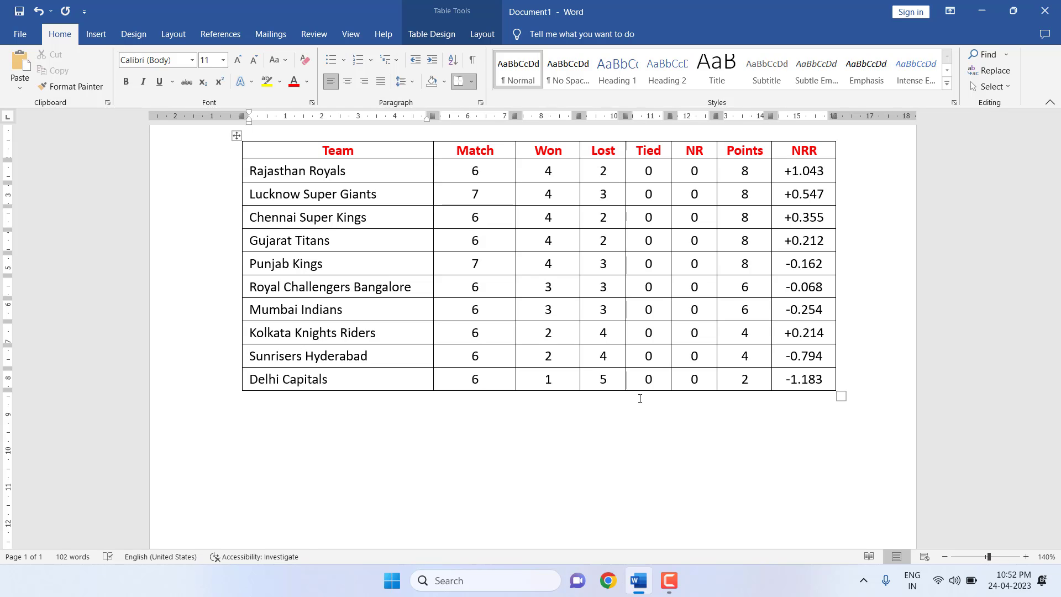
# Move the Sunrisers Hyderabad row up the table and back to ninth place
pyautogui.hotkey('shift', 'Right')
pyautogui.hotkey('shift', 'Right')
pyautogui.hotkey('shift', 'Right')
pyautogui.hotkey('shift', 'Right')
pyautogui.hotkey('shift', 'Right')
pyautogui.hotkey('shift', 'Right')
pyautogui.hotkey('shift', 'Right')
pyautogui.hotkey('shift', 'Right')
pyautogui.hotkey('shift', 'Right')
pyautogui.hotkey('shift', 'Right')
pyautogui.hotkey('shift', 'Right')
pyautogui.hotkey('shift', 'Right')
pyautogui.hotkey('shift', 'Right')
pyautogui.hotkey('shift', 'Right')
pyautogui.hotkey('shift', 'Right')
pyautogui.hotkey('shift', 'Right')
pyautogui.hotkey('shift', 'Right')
pyautogui.hotkey('shift', 'Right')
pyautogui.hotkey('shift', 'Right')
pyautogui.hotkey('shift', 'Right')
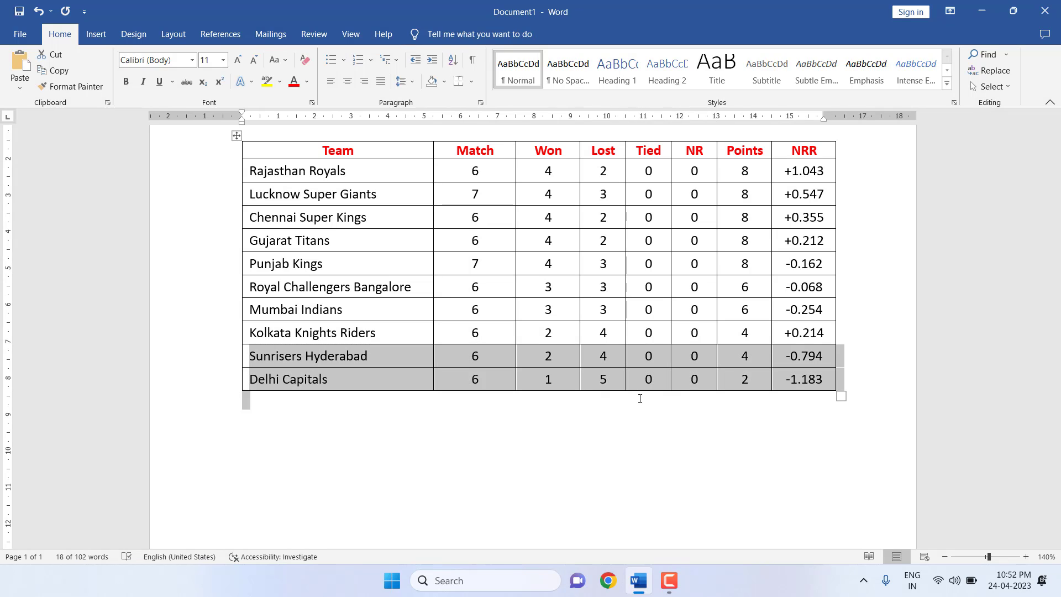
pyautogui.hotkey('shift', 'Left')
pyautogui.hotkey('shift', 'Right')
pyautogui.hotkey('shift', 'Up')
pyautogui.hotkey('shift', 'Right')
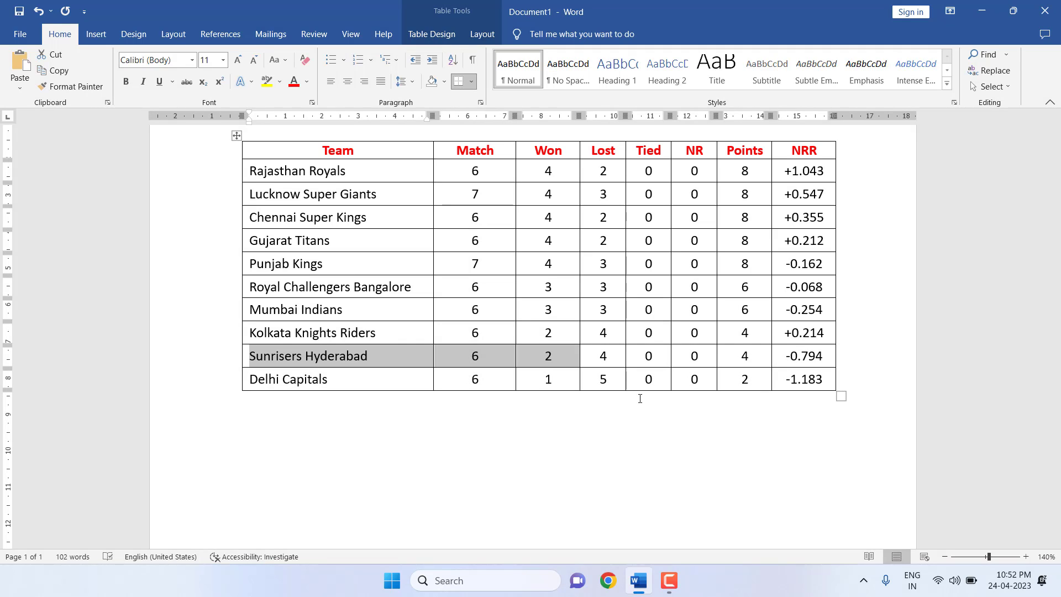
pyautogui.hotkey('shift', 'Right')
pyautogui.hotkey('shift', 'Right')
pyautogui.hotkey('shift', 'Right')
pyautogui.hotkey('shift', 'Right')
pyautogui.hotkey('shift', 'Right')
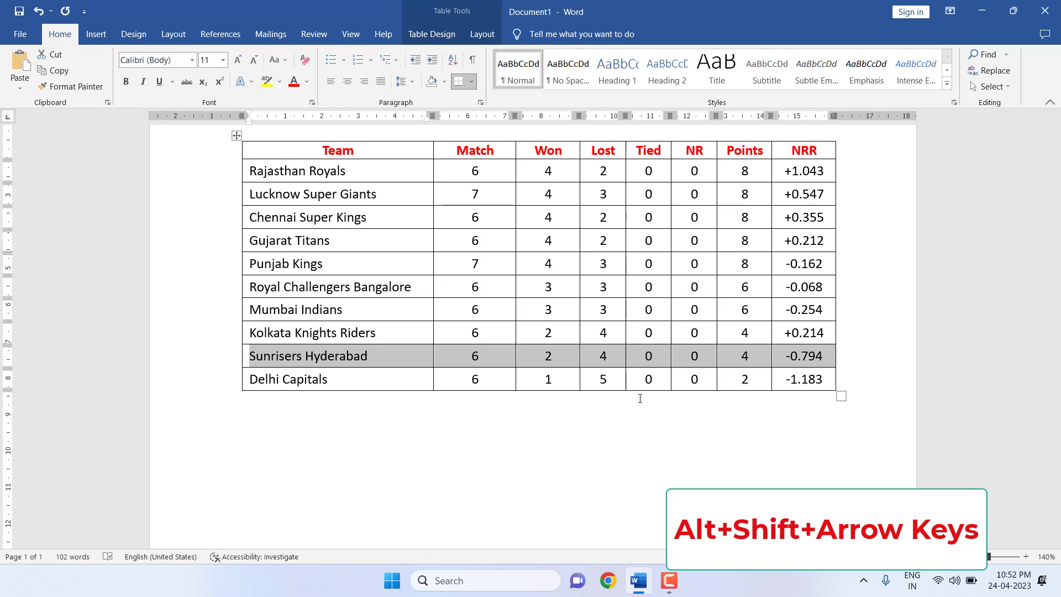
pyautogui.press('alt')
pyautogui.hotkey('alt', 'shift', 'Up')
pyautogui.hotkey('alt', 'shift', 'Up')
pyautogui.hotkey('alt', 'shift', 'Up')
pyautogui.hotkey('alt', 'shift', 'Up')
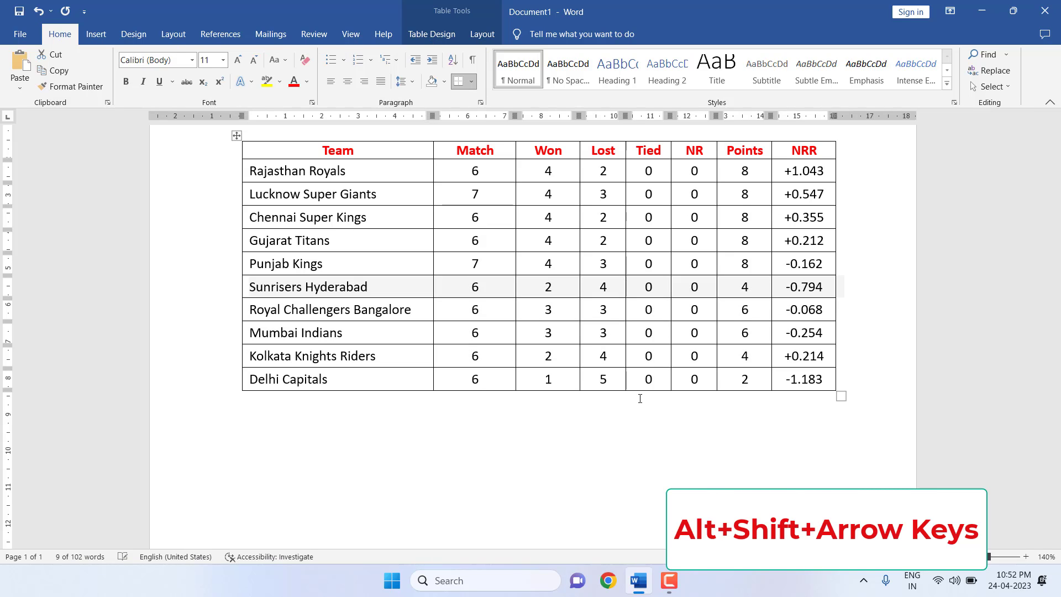
pyautogui.hotkey('alt', 'shift', 'Down')
pyautogui.hotkey('alt', 'shift', 'Down')
pyautogui.hotkey('alt', 'shift', 'Down')
pyautogui.hotkey('alt', 'shift', 'Down')
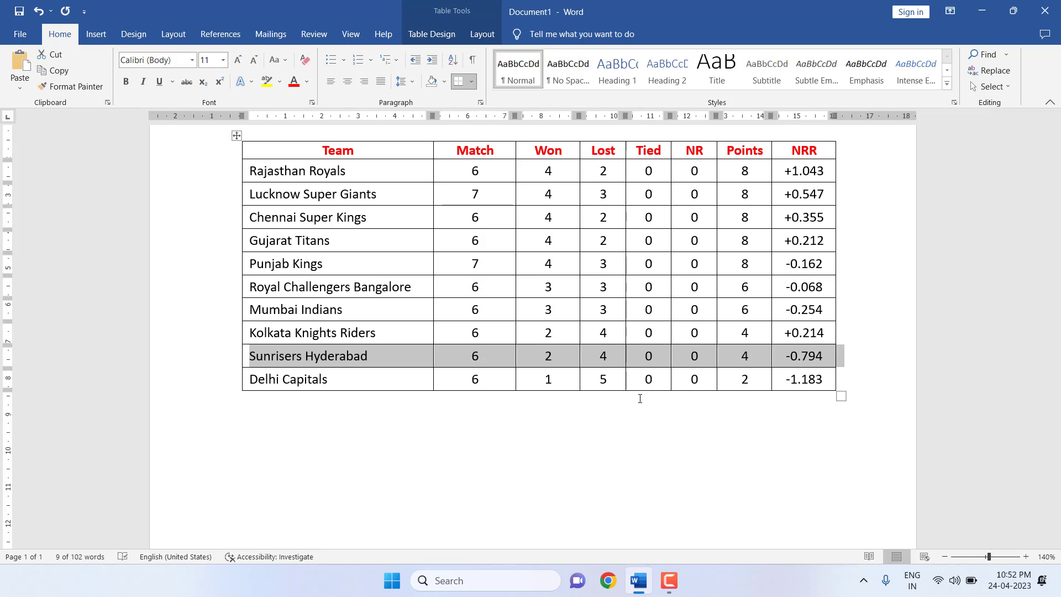
pyautogui.hotkey('alt', 'shift', 'Up')
pyautogui.hotkey('alt', 'shift', 'Up')
pyautogui.hotkey('alt', 'shift', 'Up')
pyautogui.hotkey('alt', 'shift', 'Up')
pyautogui.hotkey('alt', 'shift', 'Down')
pyautogui.hotkey('alt', 'shift', 'Down')
pyautogui.hotkey('alt', 'shift', 'Down')
pyautogui.hotkey('alt', 'shift', 'Down')
pyautogui.hotkey('alt', 'shift', 'Down')
pyautogui.hotkey('alt', 'shift', 'Up')
pyautogui.press('Up')
pyautogui.press('Up')
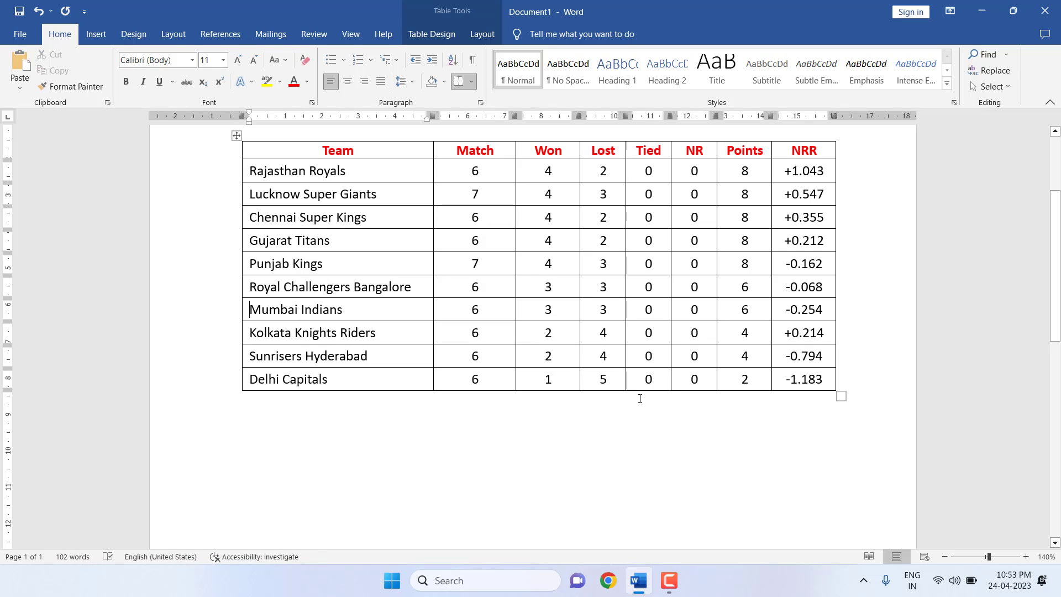
# Delete the Mumbai Indians row twice, restoring it each time
pyautogui.hotkey('alt', 'a')
pyautogui.press('d')
pyautogui.press('r')
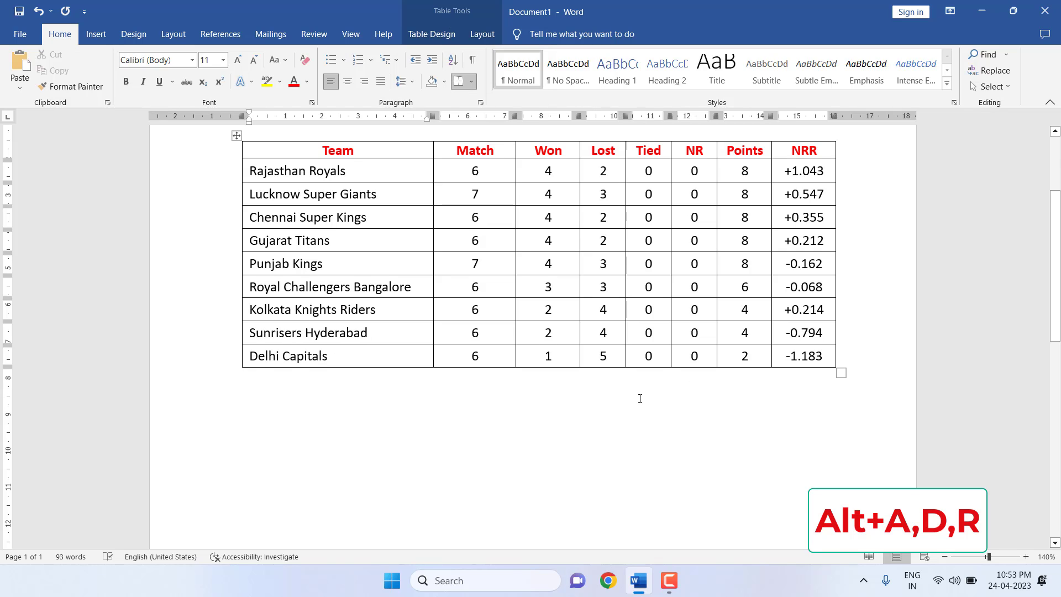
pyautogui.hotkey('ctrl', 'z')
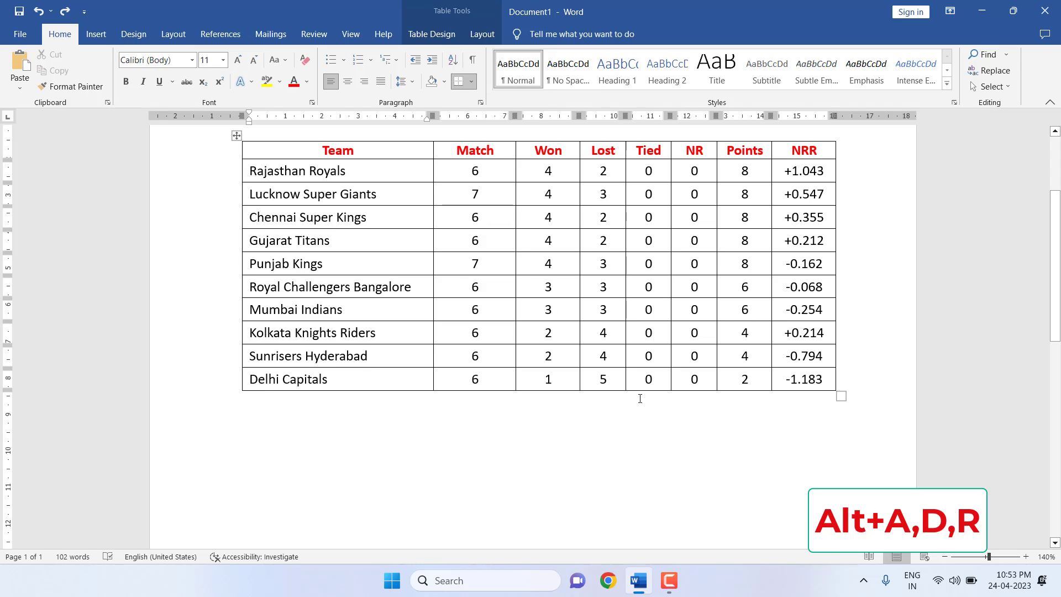
pyautogui.hotkey('alt', 'a')
pyautogui.press('d')
pyautogui.press('r')
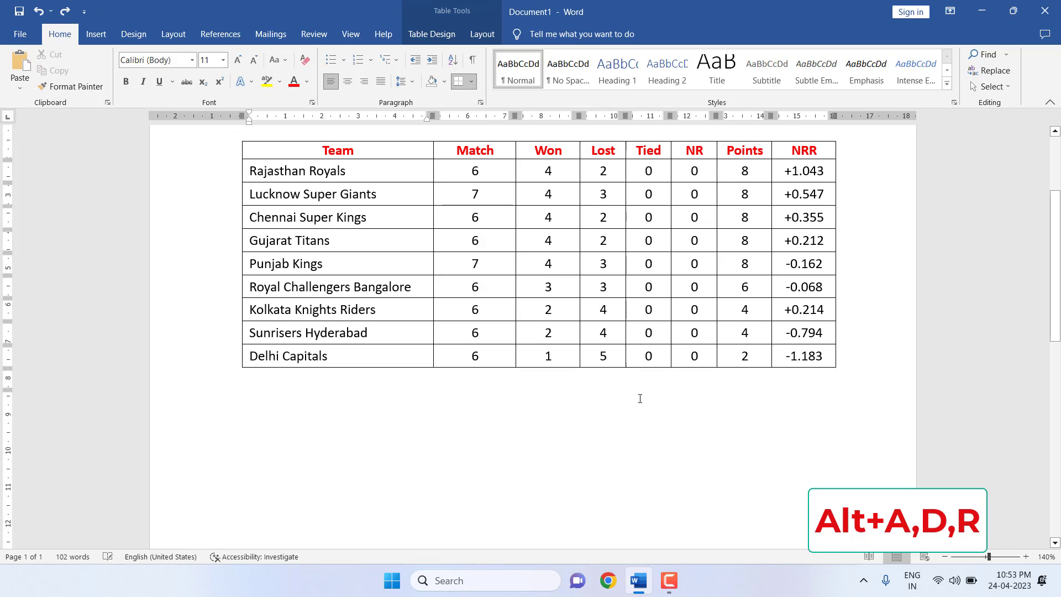
pyautogui.hotkey('ctrl', 'z')
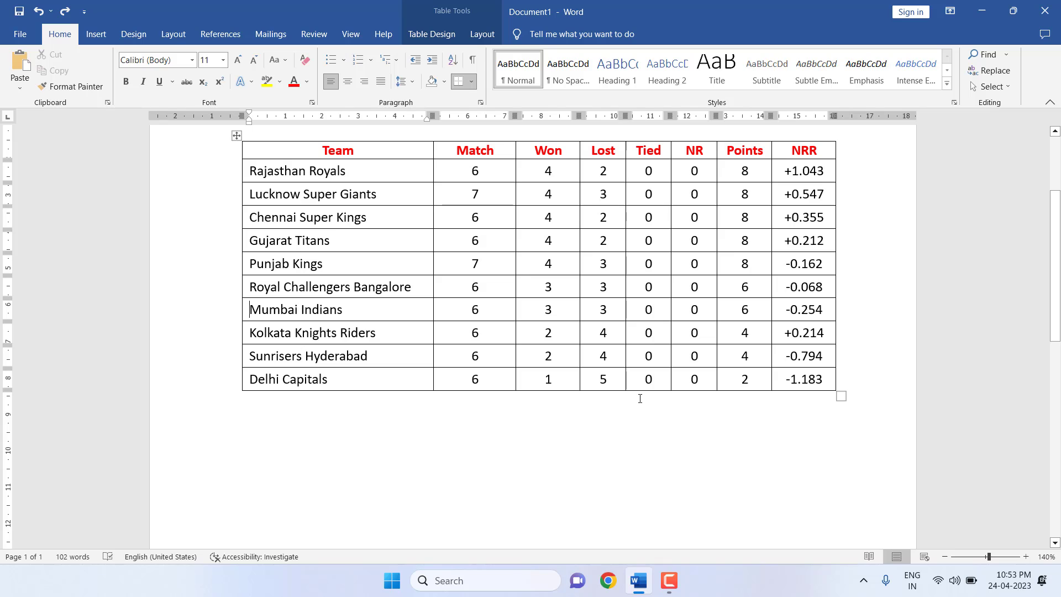
# Delete the Team column, then restore it
pyautogui.hotkey('alt', 'a')
pyautogui.press('d')
pyautogui.press('c')
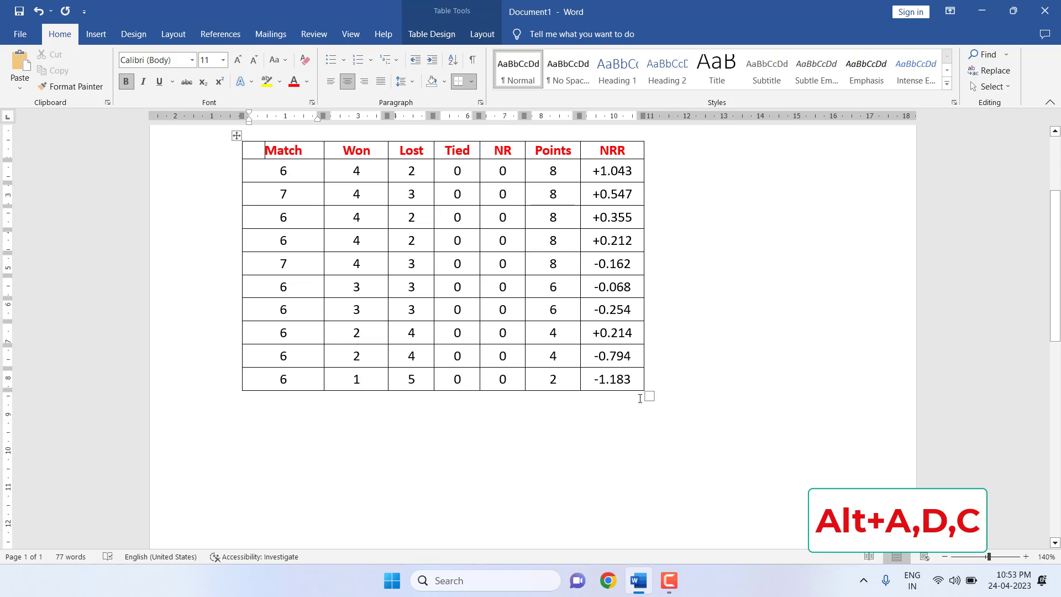
pyautogui.hotkey('ctrl', 'z')
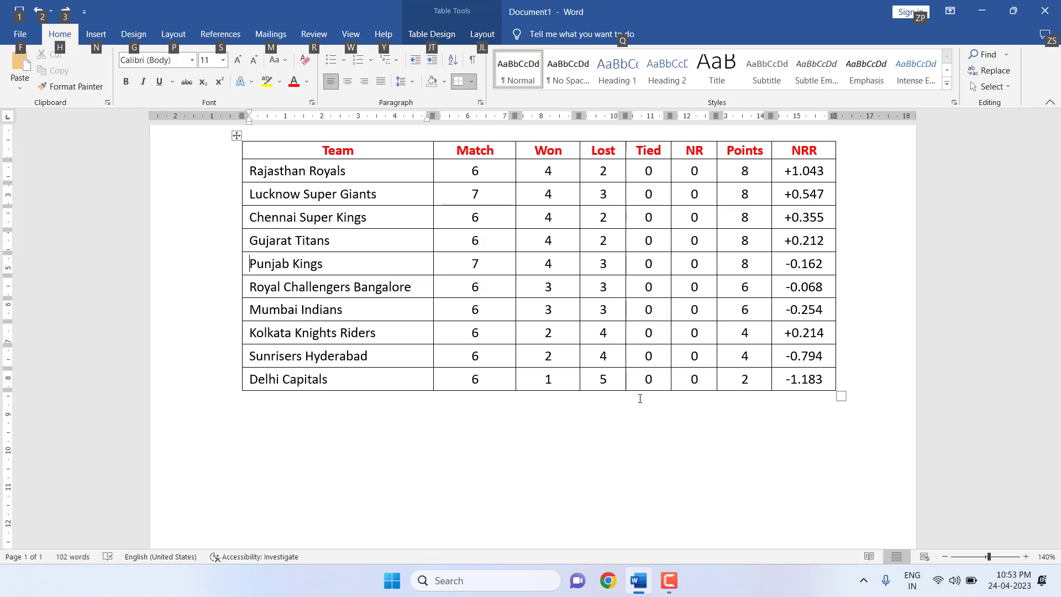
# Convert the whole points table to text separated by tabs, with the Other box cleared
pyautogui.hotkey('ctrl', 'a')
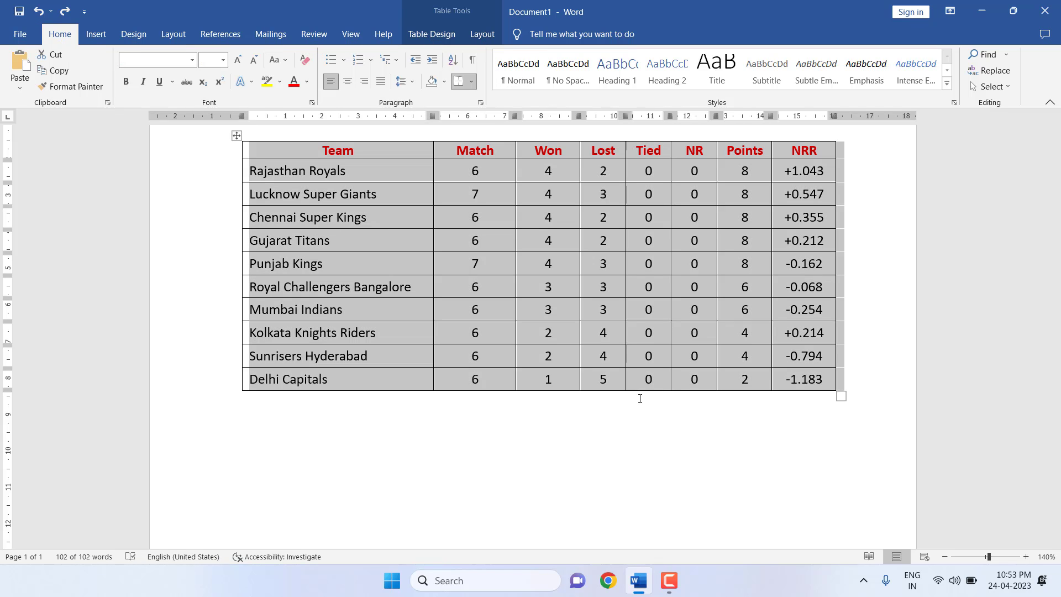
pyautogui.press('alt')
pyautogui.press('j')
pyautogui.press('l')
pyautogui.press('v')
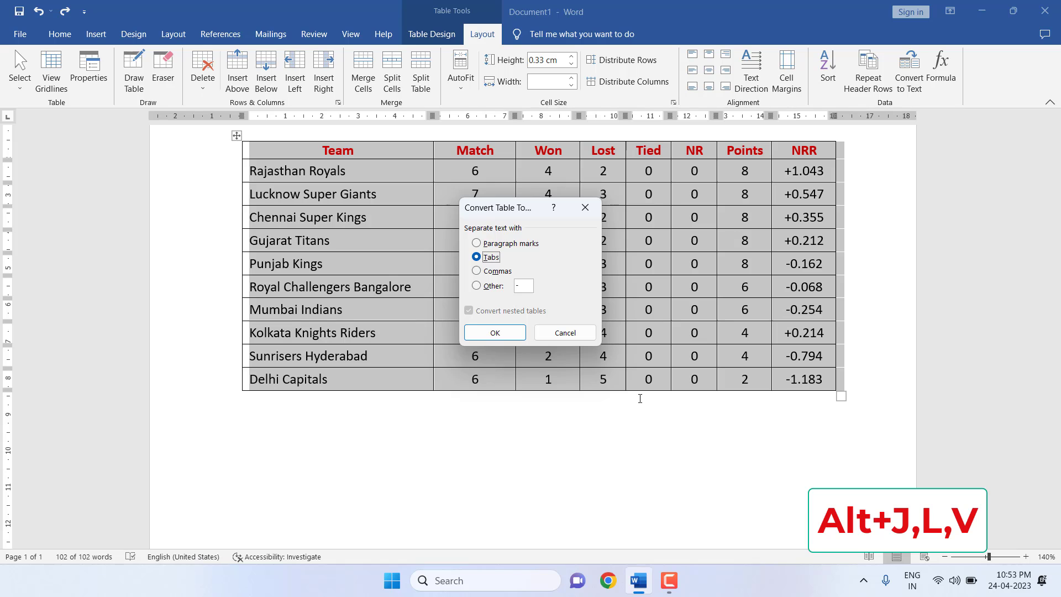
pyautogui.press('Tab')
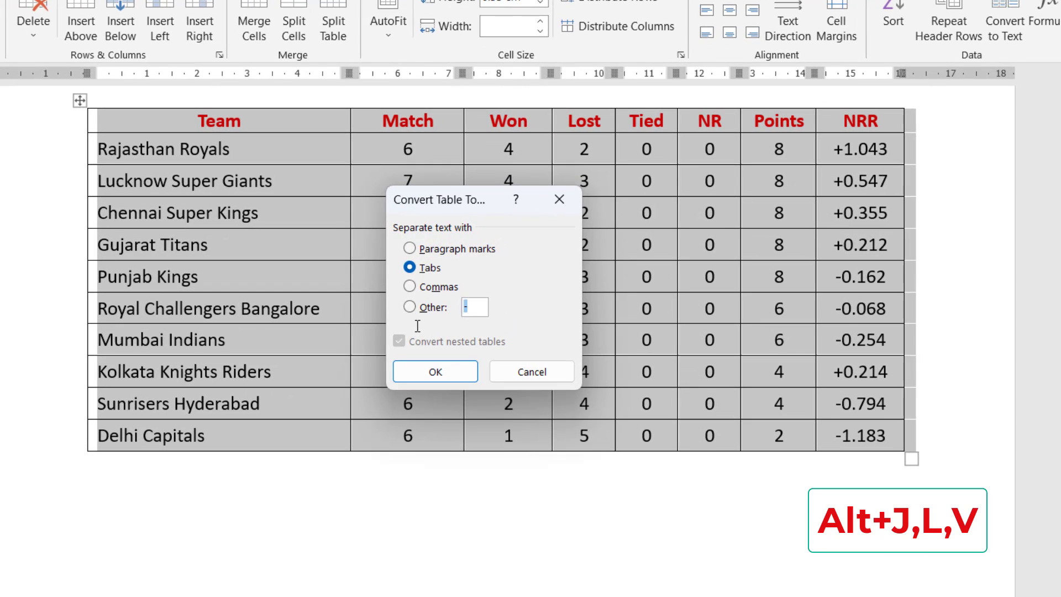
pyautogui.press('BackSpace')
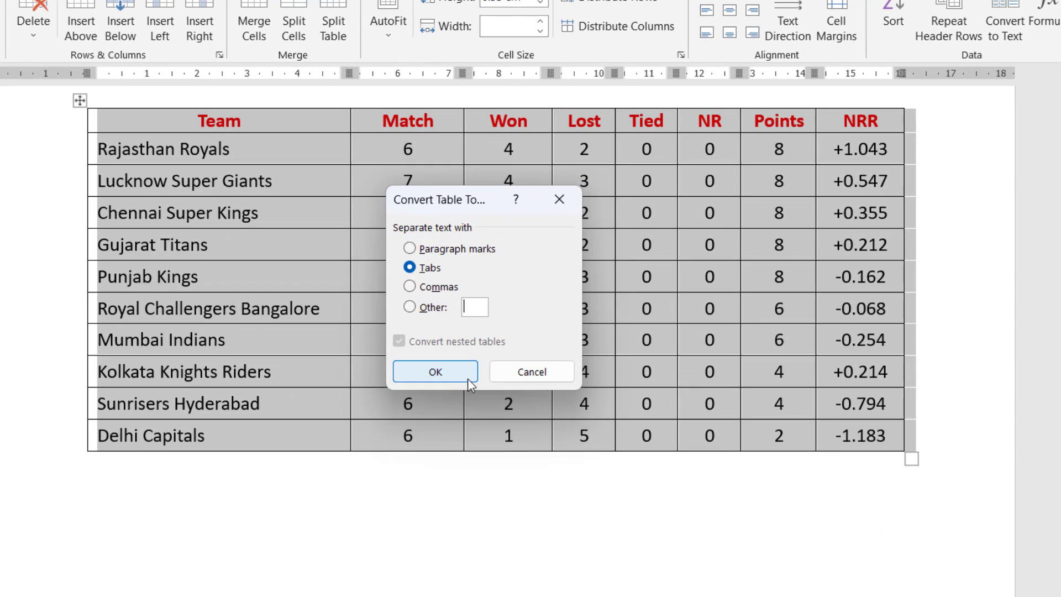
pyautogui.click(435, 372)
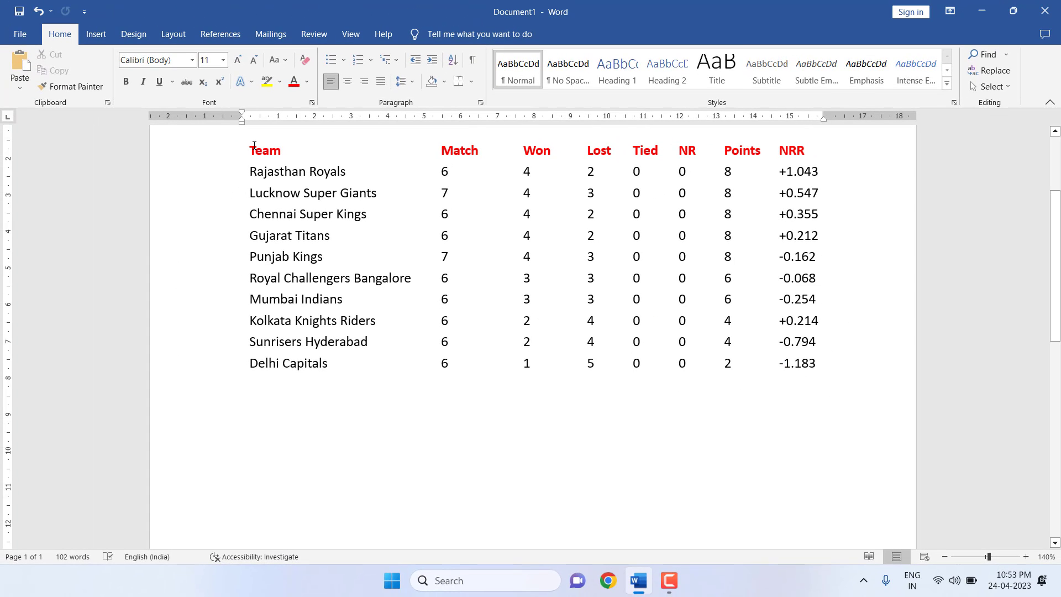
pyautogui.moveTo(259, 148); pyautogui.dragTo(853, 410)
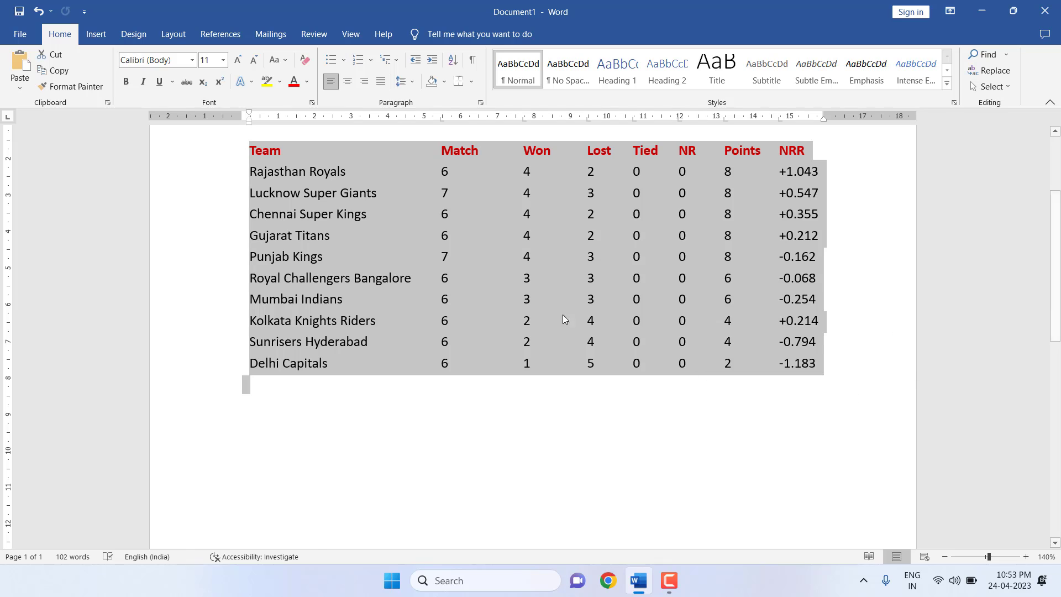
pyautogui.click(349, 422)
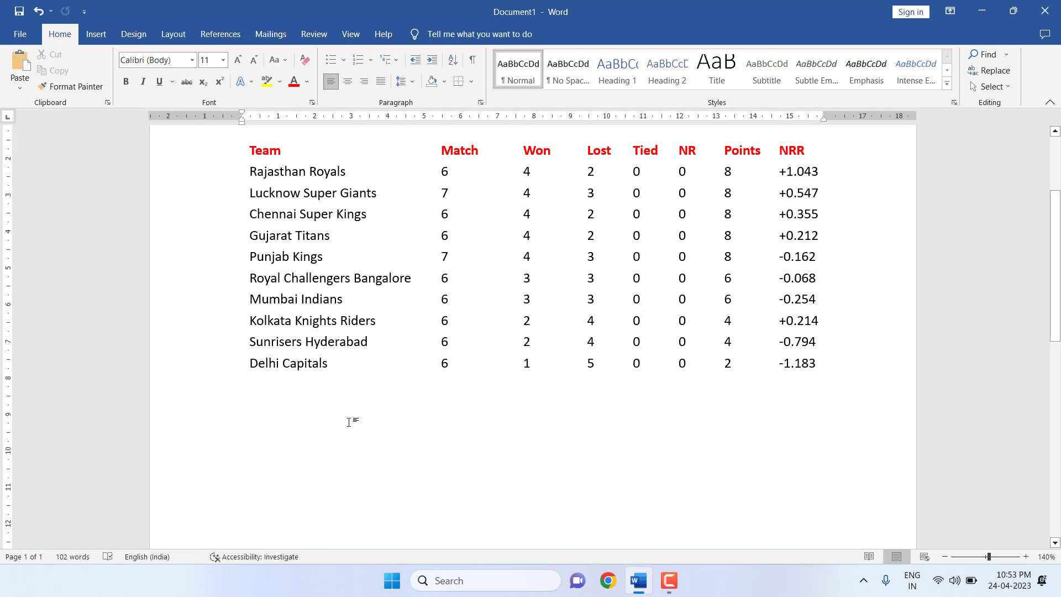